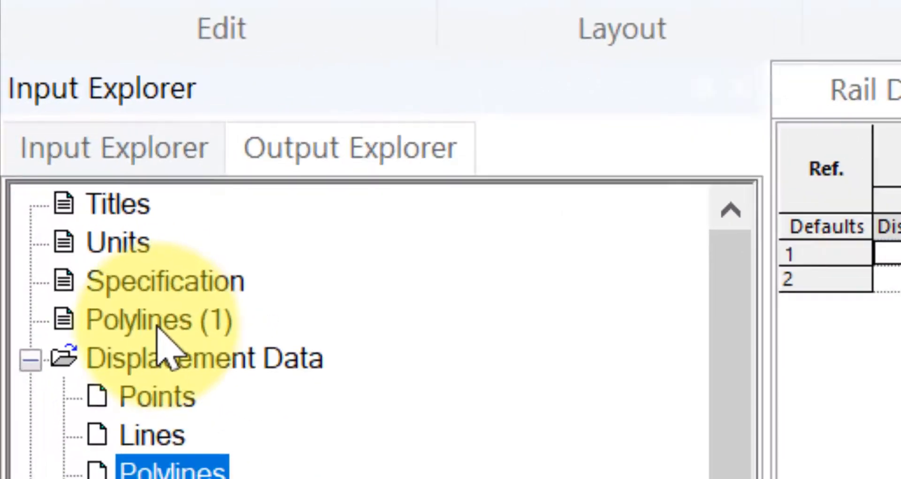
# Open the Polylines table and re-enter the y coordinate of 50 for Polyline 1's third point.
pyautogui.click(42, 167)
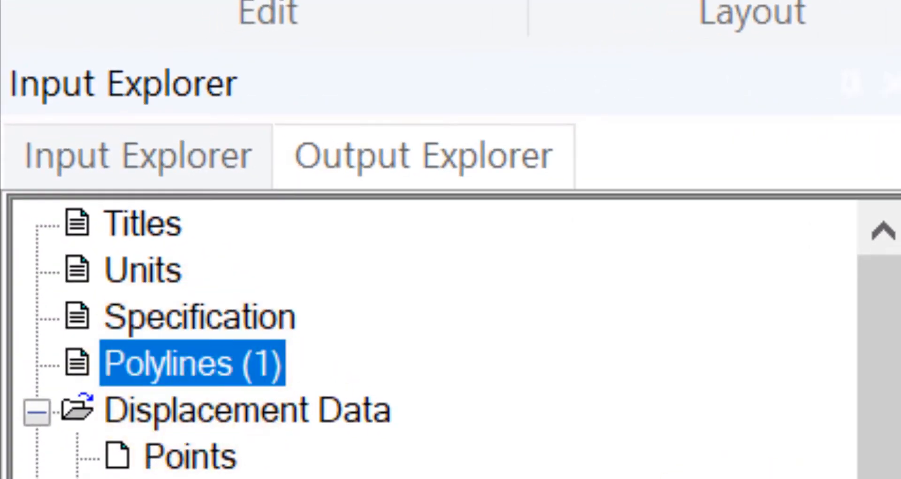
pyautogui.click(375, 149)
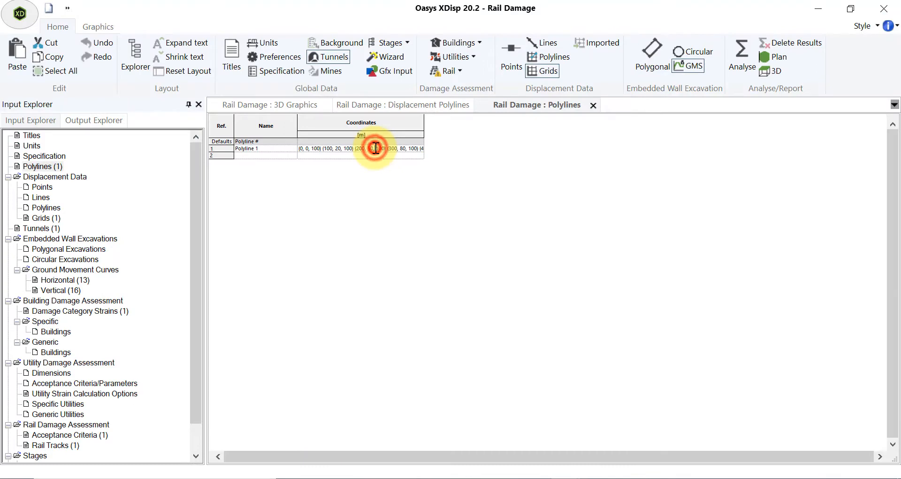
pyautogui.click(372, 148)
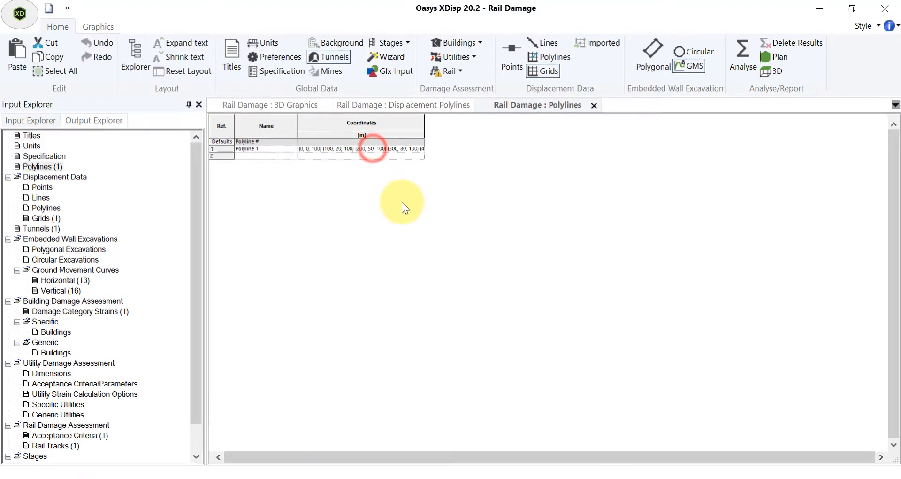
pyautogui.press('BackSpace')
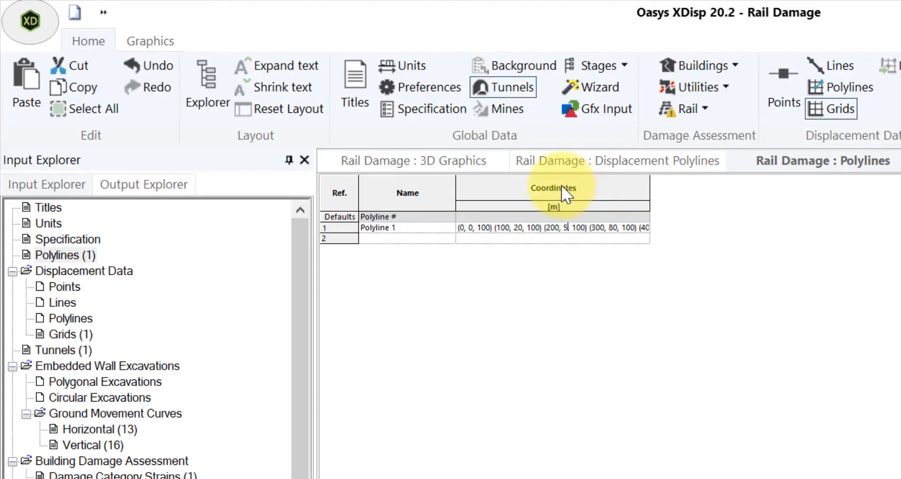
pyautogui.write('0')
pyautogui.click(553, 228)
# Open the point editor for Polyline 1 to review its x, y and z coordinates, then close it.
pyautogui.doubleClick(449, 224)
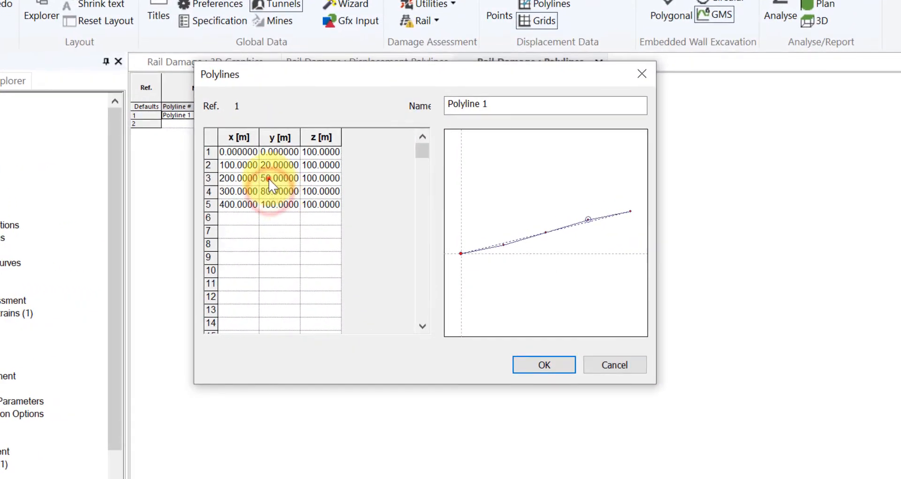
pyautogui.click(324, 201)
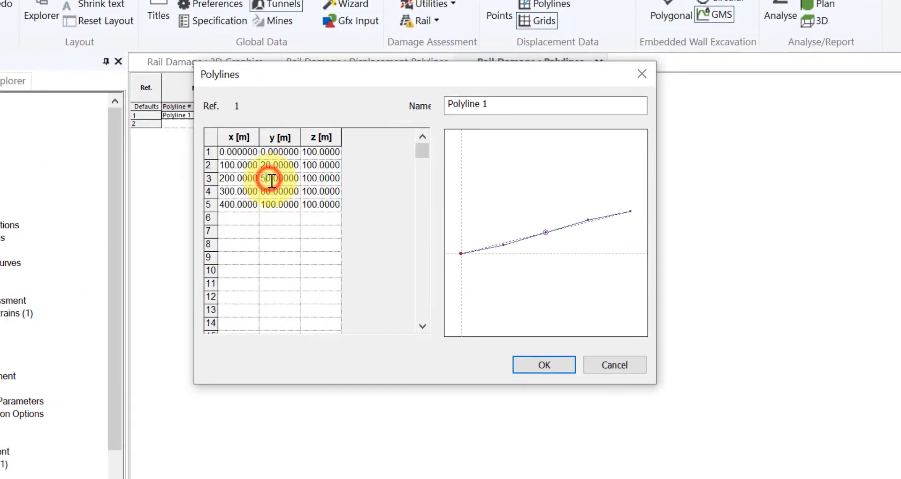
pyautogui.press('Delete')
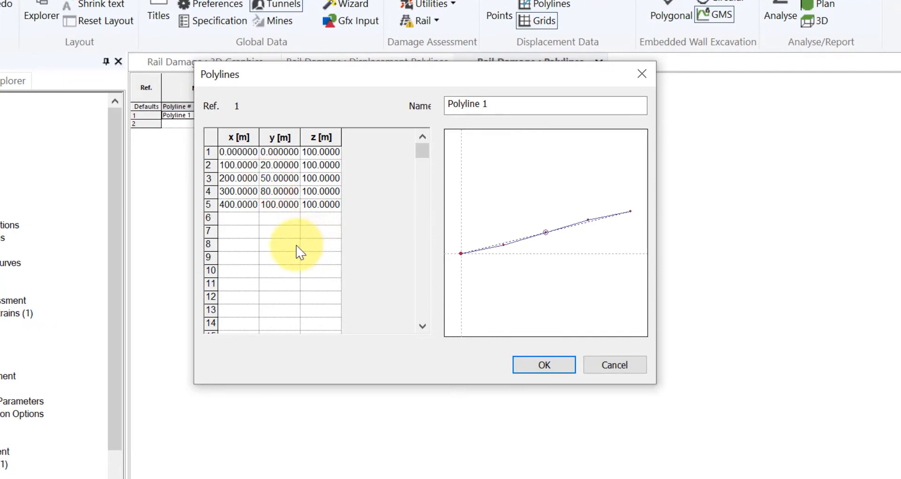
pyautogui.click(542, 370)
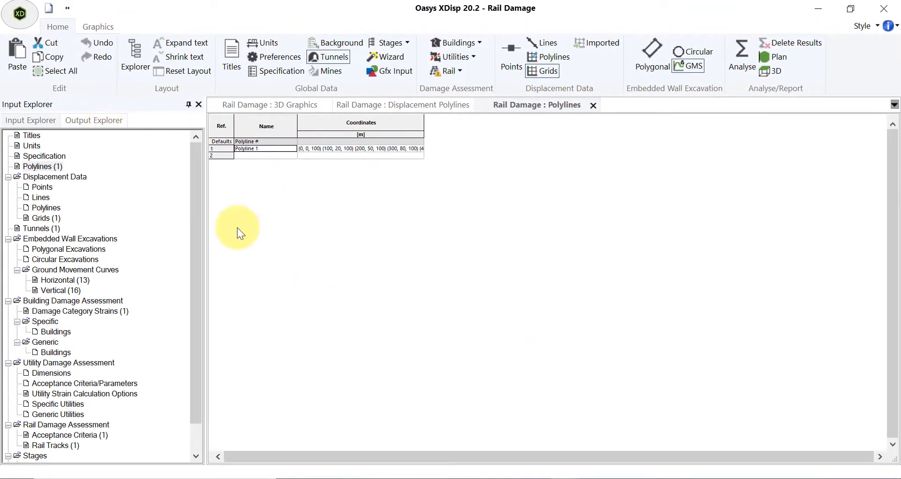
pyautogui.doubleClick(238, 227)
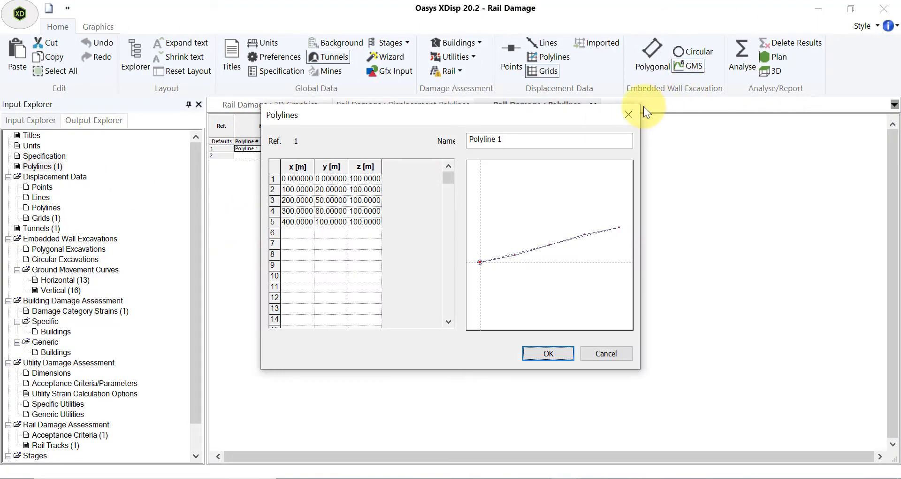
pyautogui.click(637, 114)
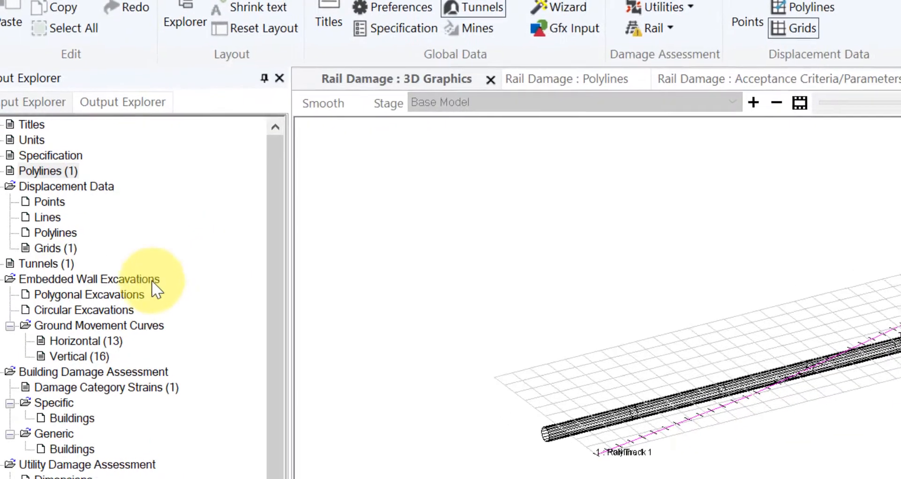
# Open the Tunnels table and choose O'Reilly and New as Tunnel 1's k derivation method.
pyautogui.click(63, 262)
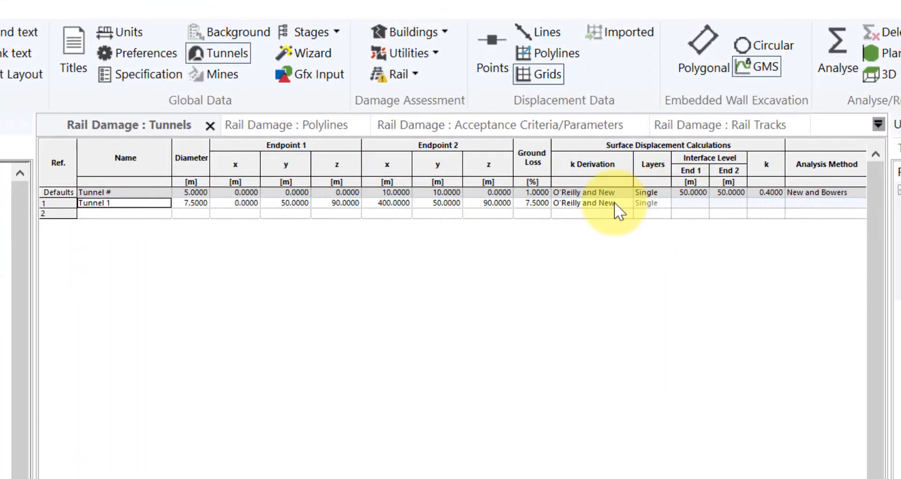
pyautogui.click(629, 202)
pyautogui.click(627, 203)
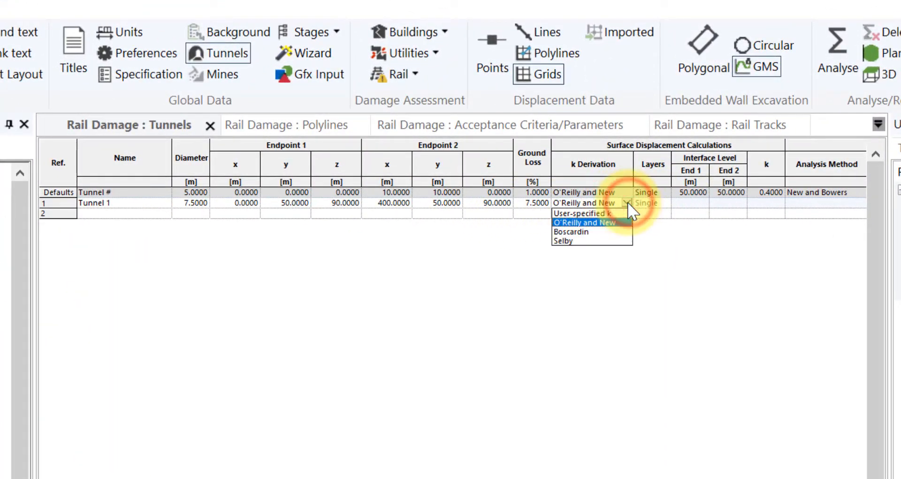
pyautogui.click(628, 202)
pyautogui.click(687, 201)
pyautogui.click(333, 203)
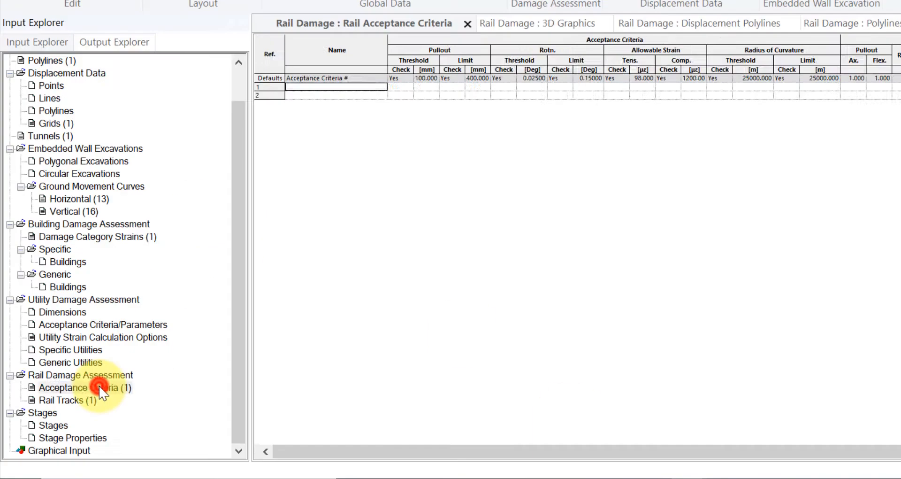
# Open the rail Acceptance Criteria table and review the cant and twist threshold and limit values.
pyautogui.click(100, 382)
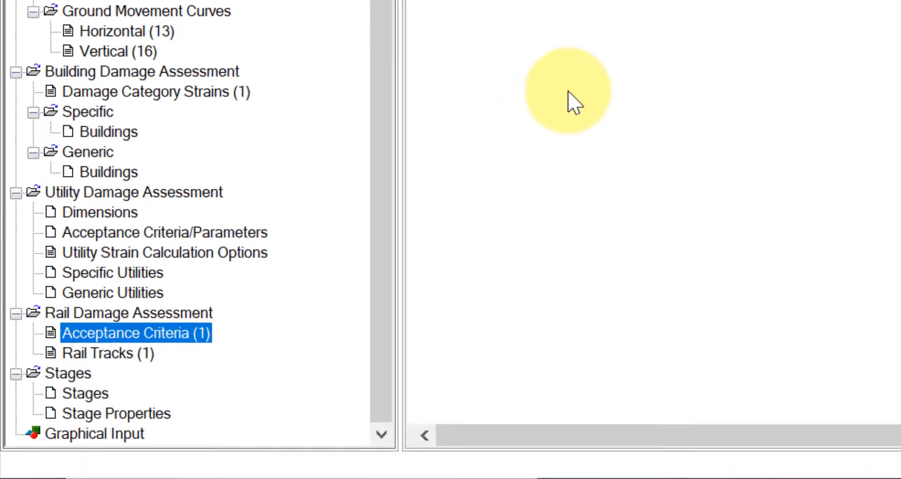
pyautogui.click(568, 91)
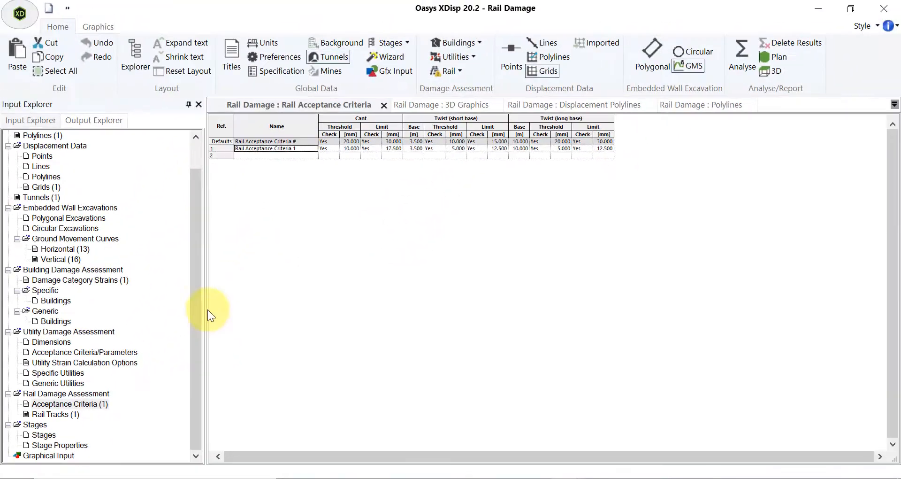
pyautogui.click(193, 307)
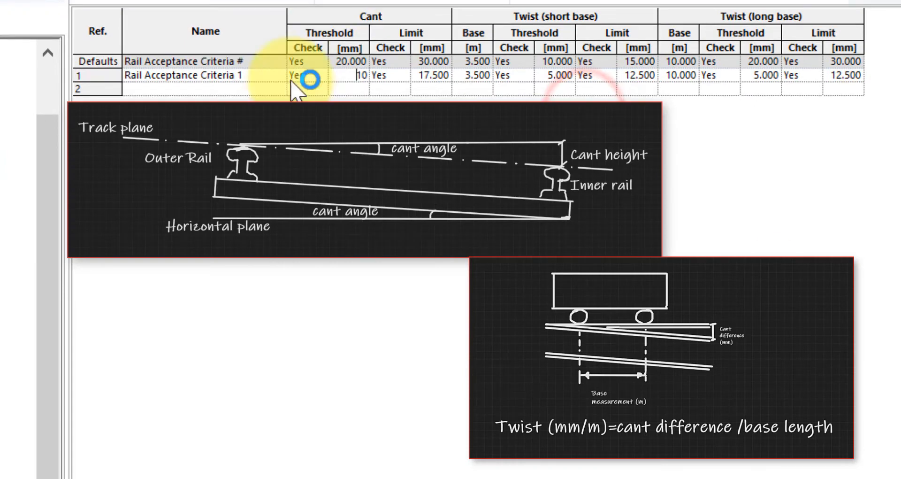
pyautogui.click(350, 80)
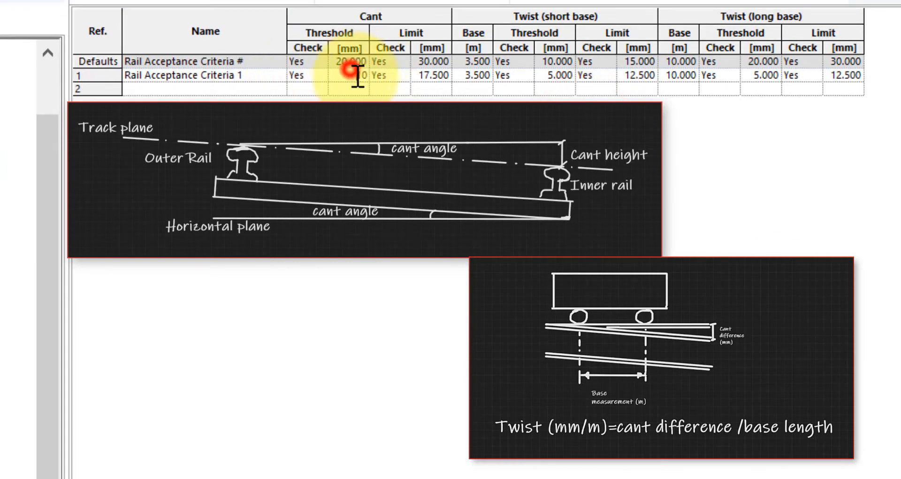
pyautogui.click(430, 75)
pyautogui.click(554, 76)
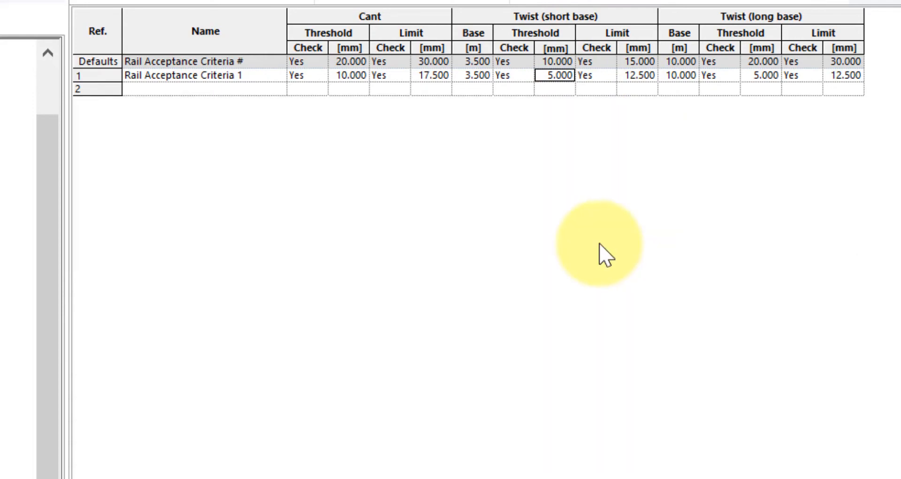
# Open the Rail Tracks table and the data dialog for Rail Track 1.
pyautogui.click(41, 419)
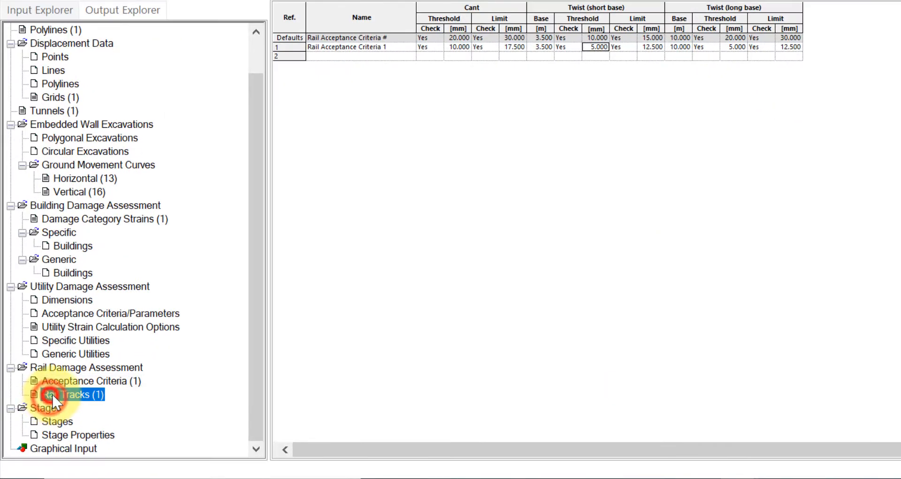
pyautogui.click(97, 399)
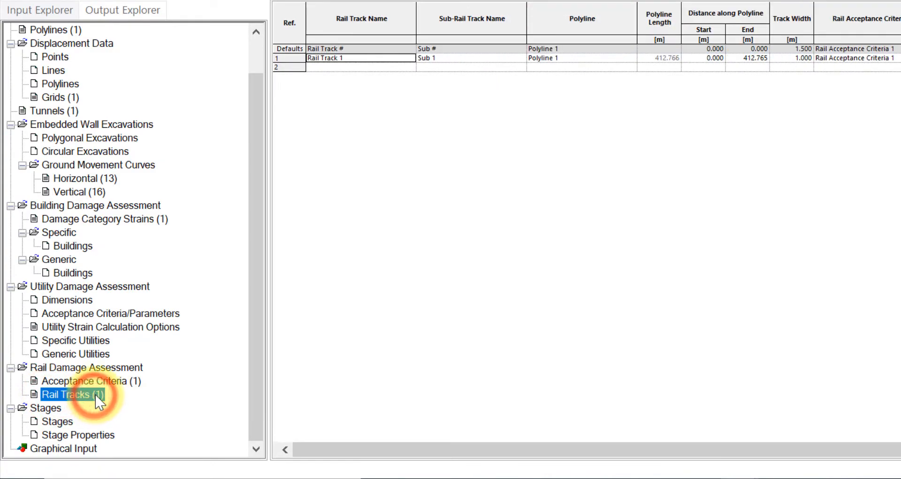
pyautogui.click(786, 154)
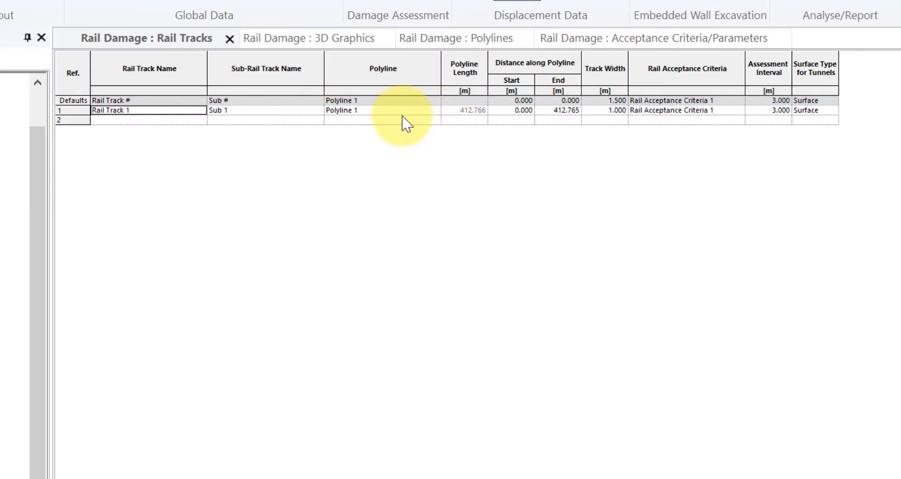
pyautogui.click(431, 110)
pyautogui.click(431, 110)
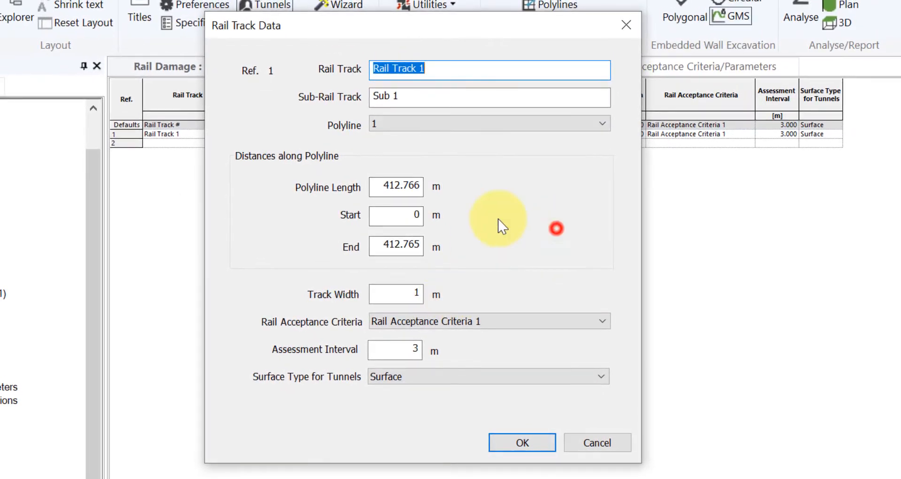
# Review Rail Track 1's start and end distances, track width and acceptance criteria in the dialog and table.
pyautogui.moveTo(374, 190); pyautogui.dragTo(421, 191)
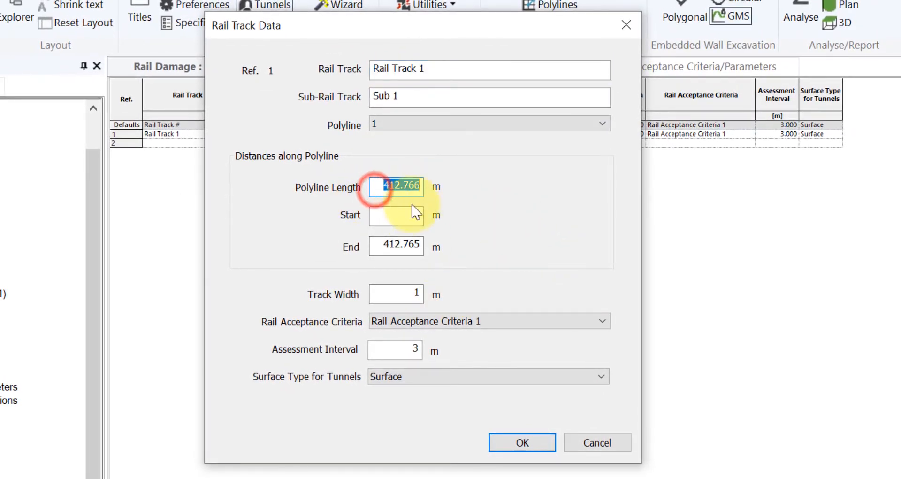
pyautogui.moveTo(375, 216); pyautogui.dragTo(433, 218)
pyautogui.moveTo(376, 245); pyautogui.dragTo(433, 246)
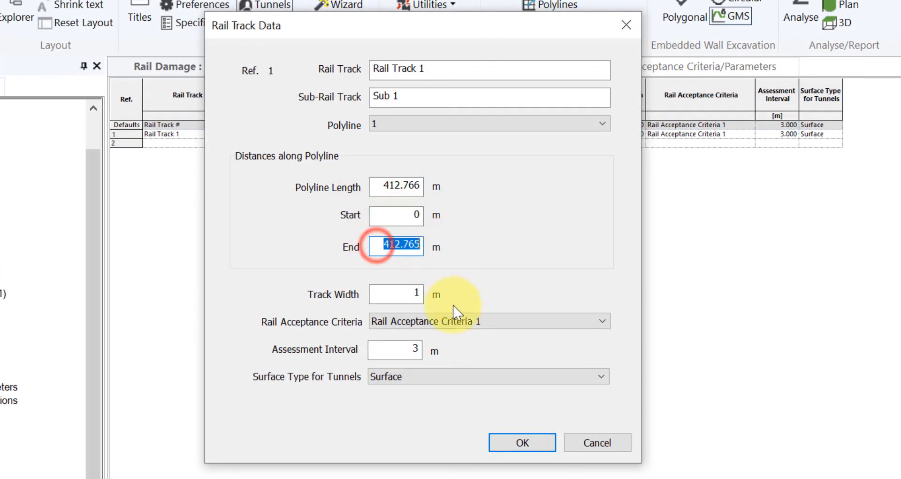
pyautogui.click(600, 323)
pyautogui.click(598, 324)
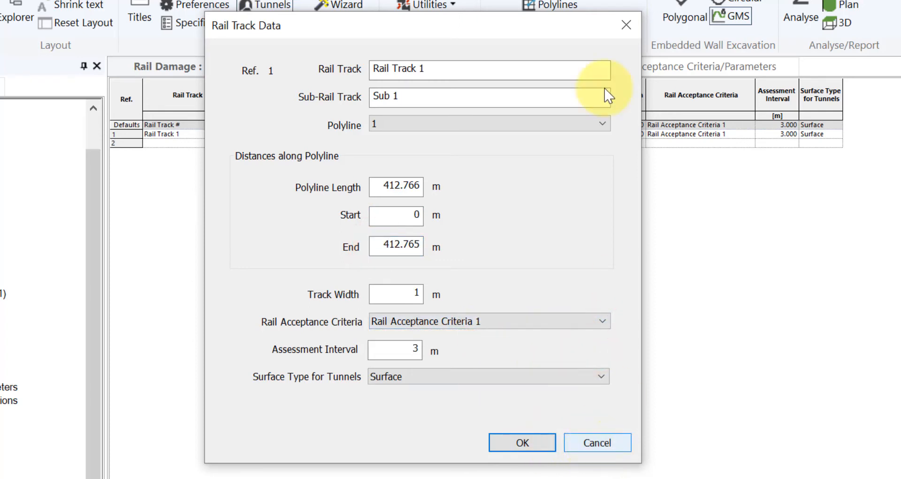
pyautogui.click(624, 26)
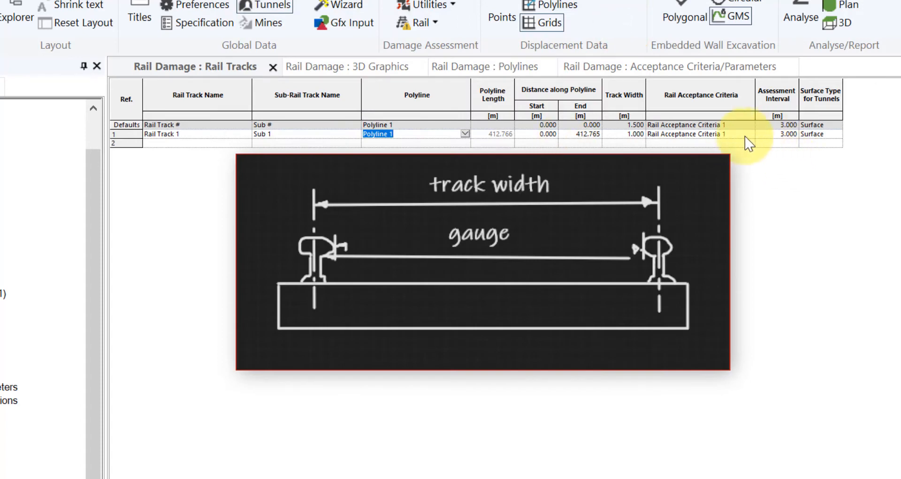
pyautogui.click(577, 137)
pyautogui.doubleClick(575, 136)
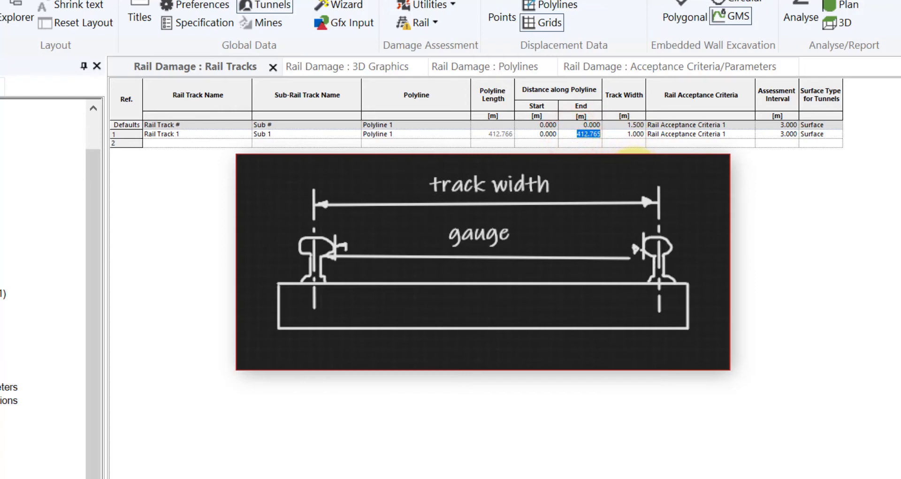
pyautogui.click(618, 101)
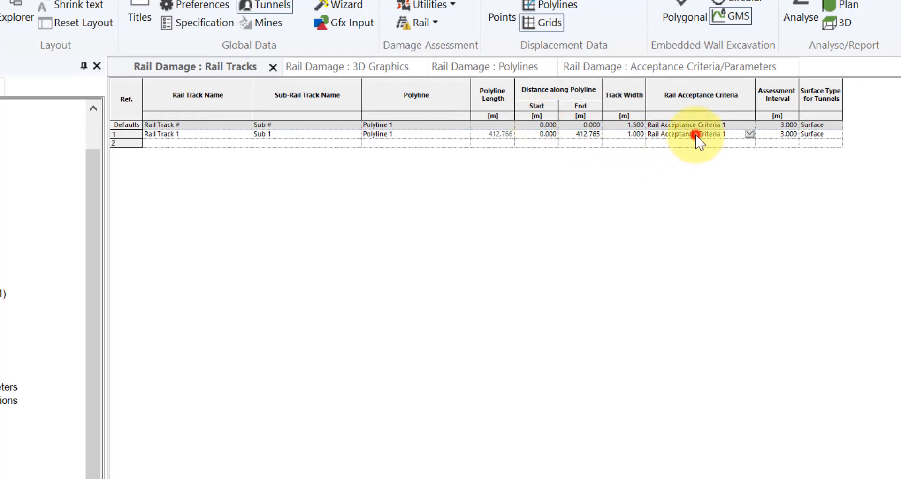
pyautogui.click(749, 133)
pyautogui.click(754, 134)
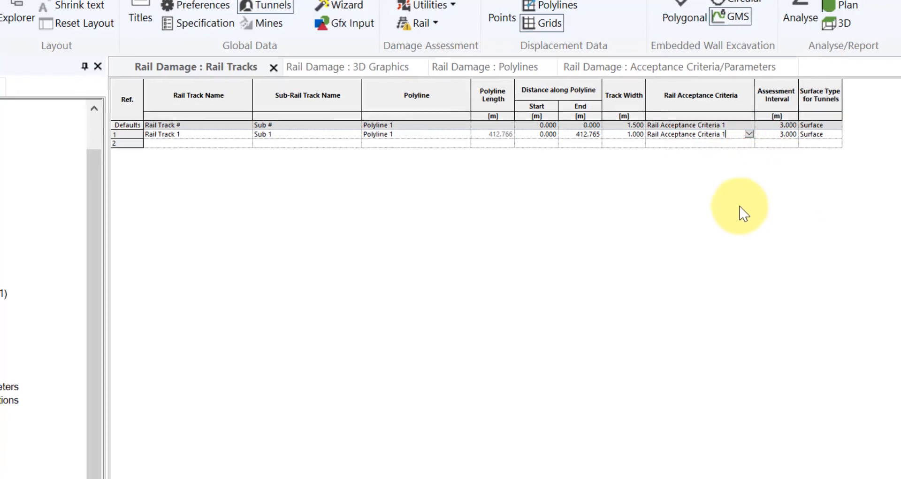
# Run the analysis and close the progress report.
pyautogui.click(730, 68)
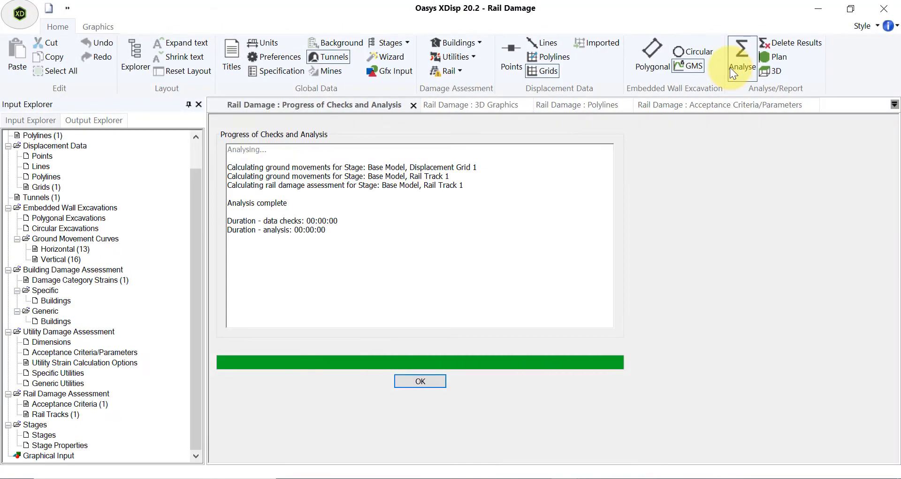
pyautogui.click(441, 381)
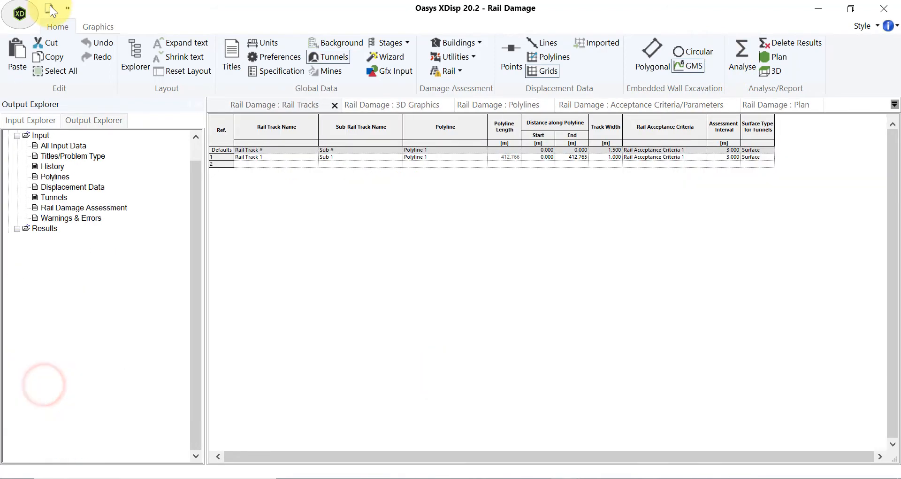
# Display the rail track and filled settlement contours on the plan view instead of line contours.
pyautogui.click(89, 27)
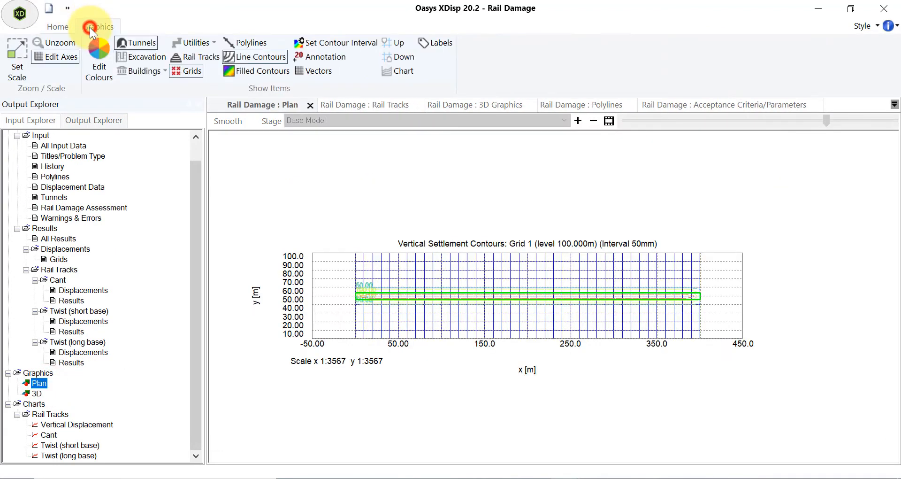
pyautogui.click(201, 56)
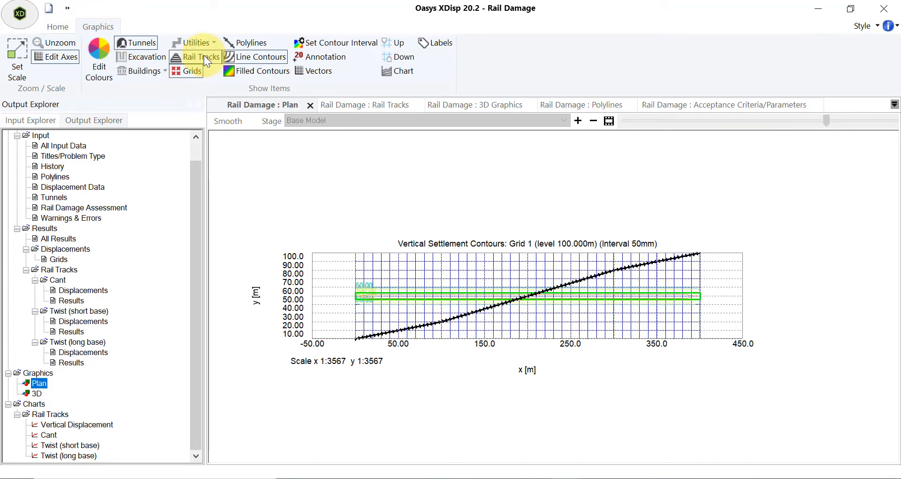
pyautogui.click(243, 60)
pyautogui.click(243, 61)
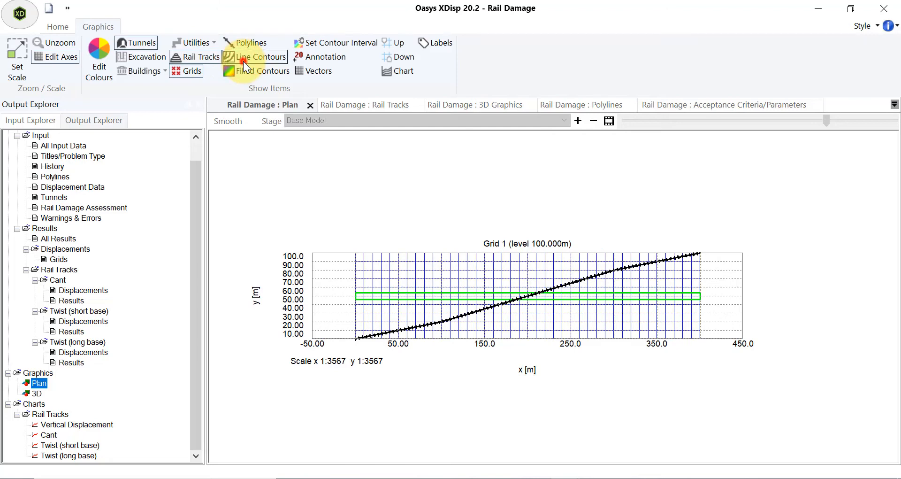
pyautogui.click(249, 72)
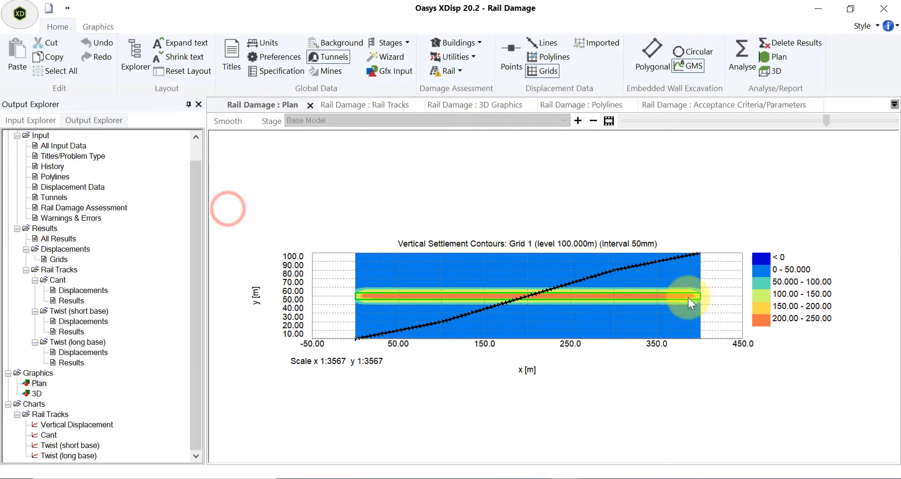
# Open the 3D graphics view of the results and orient it to look straight down the Z axis.
pyautogui.click(37, 382)
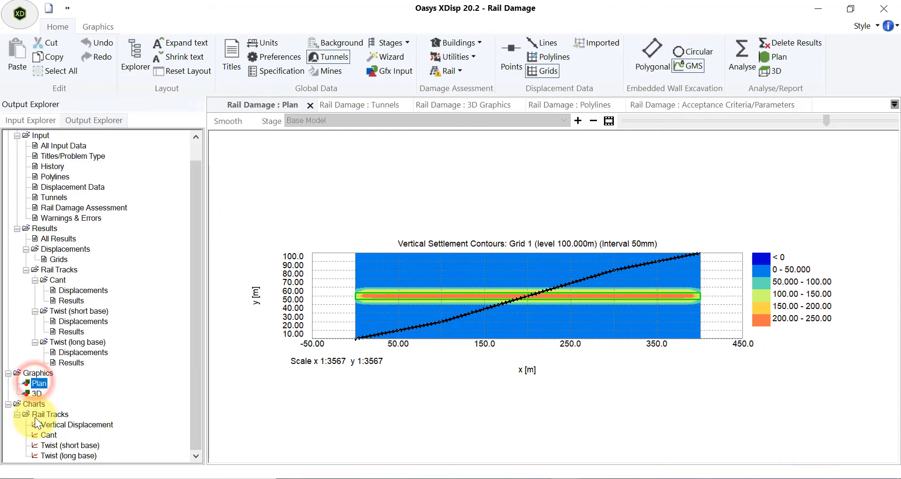
pyautogui.click(33, 393)
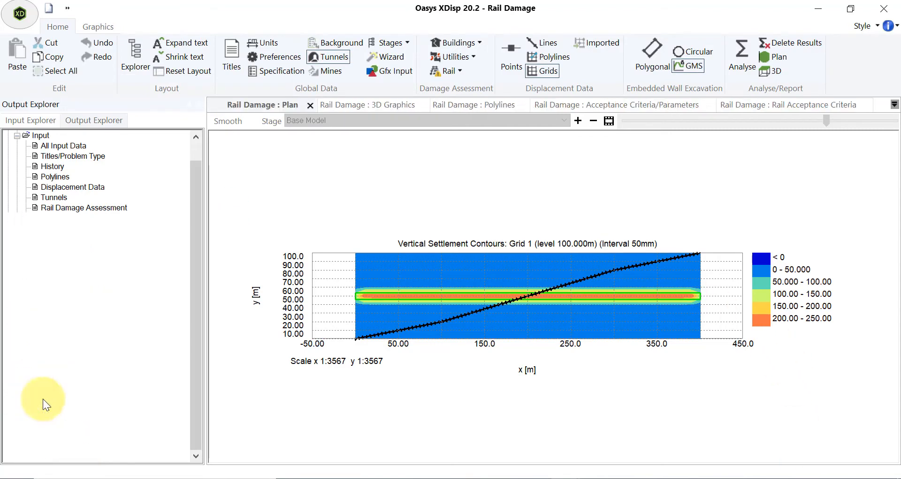
pyautogui.scroll(5, 557, 287)
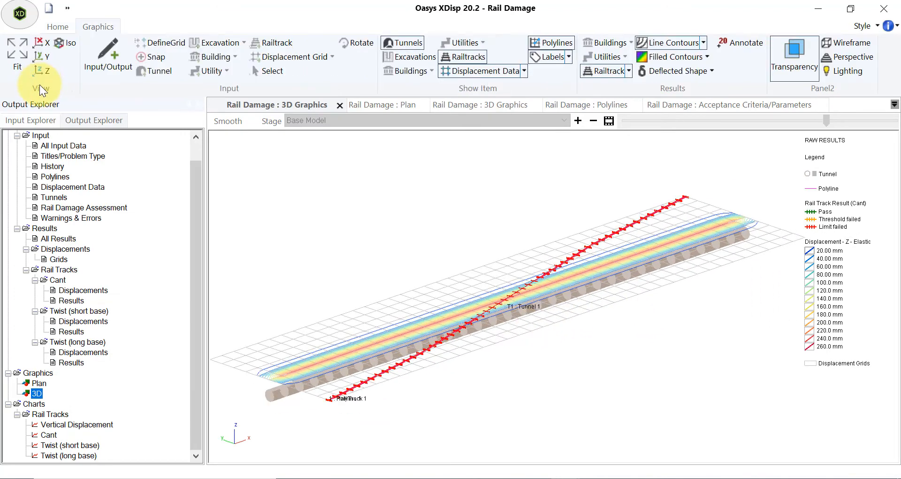
pyautogui.click(41, 71)
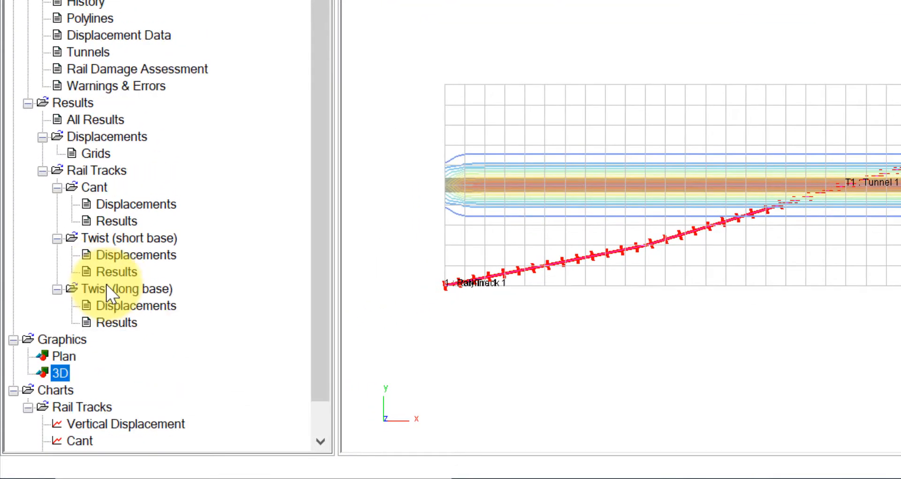
# Open the All Results text output and scroll through the displacement grid and cant displacement tables.
pyautogui.click(92, 117)
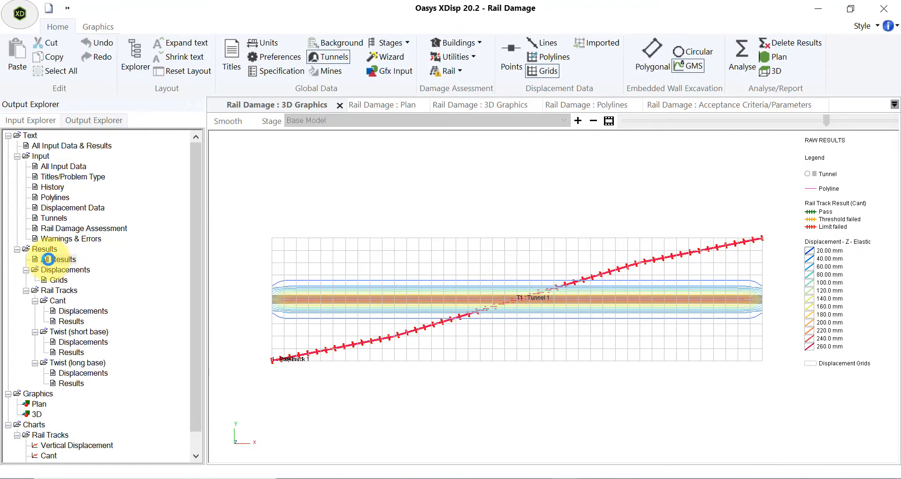
pyautogui.moveTo(391, 145); pyautogui.dragTo(214, 144)
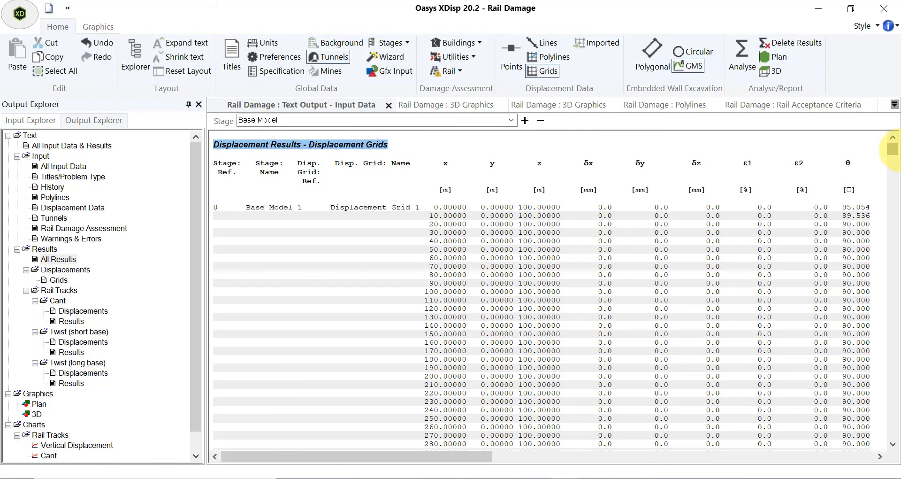
pyautogui.moveTo(896, 155); pyautogui.dragTo(897, 256)
pyautogui.moveTo(386, 391); pyautogui.dragTo(214, 391)
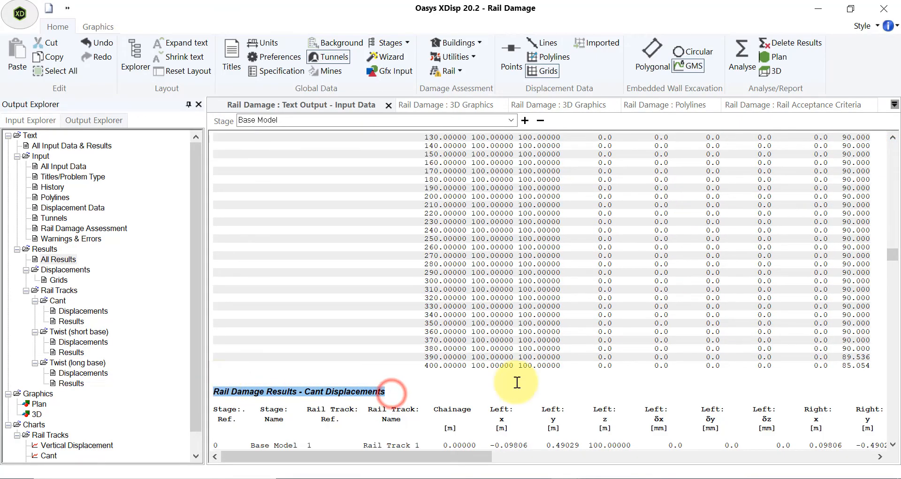
pyautogui.moveTo(892, 258); pyautogui.dragTo(894, 292)
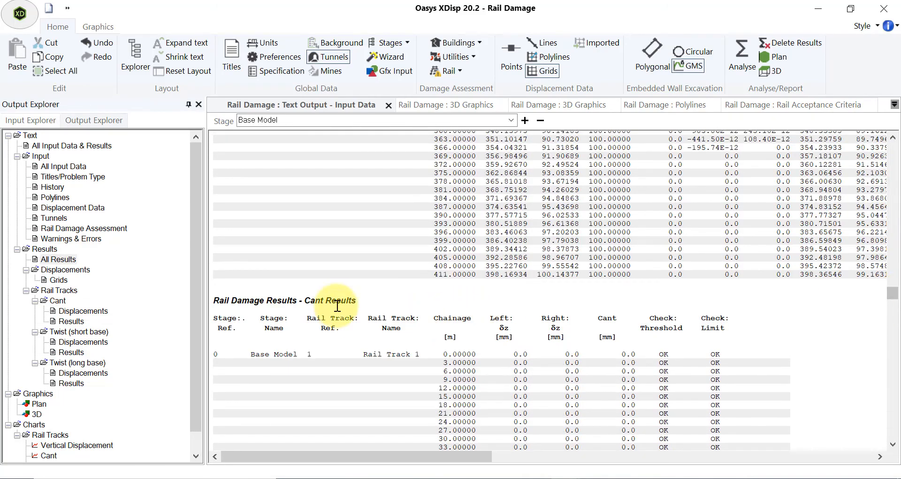
# Review the Rail Damage cant results table, highlighting the chainage rows where threshold and limit checks fail.
pyautogui.moveTo(359, 300); pyautogui.dragTo(213, 291)
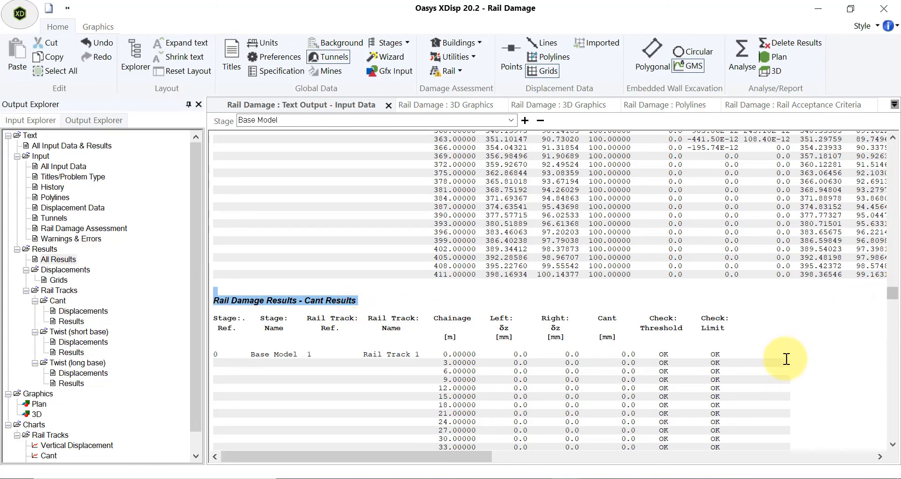
pyautogui.scroll(-10, 786, 371)
pyautogui.scroll(-10, 792, 383)
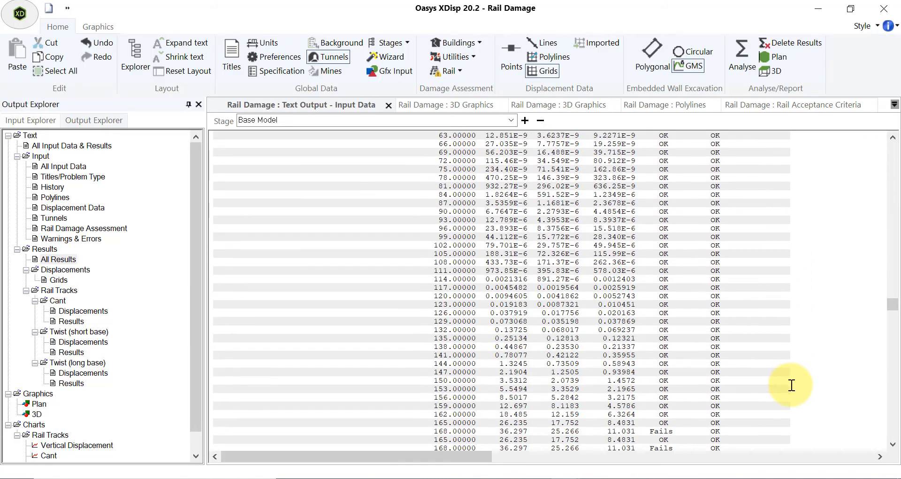
pyautogui.moveTo(621, 296); pyautogui.dragTo(697, 423)
pyautogui.scroll(-2, 691, 424)
pyautogui.scroll(-3, 693, 418)
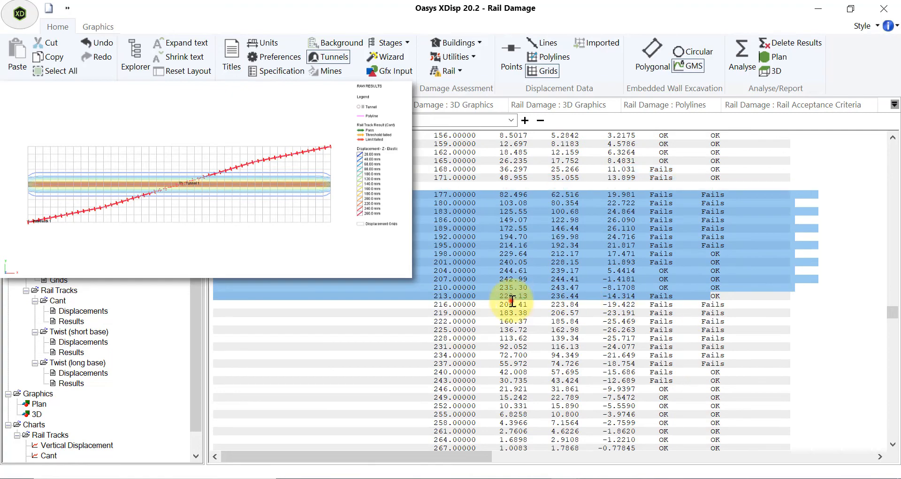
pyautogui.moveTo(505, 301); pyautogui.dragTo(697, 436)
pyautogui.scroll(-15, 698, 429)
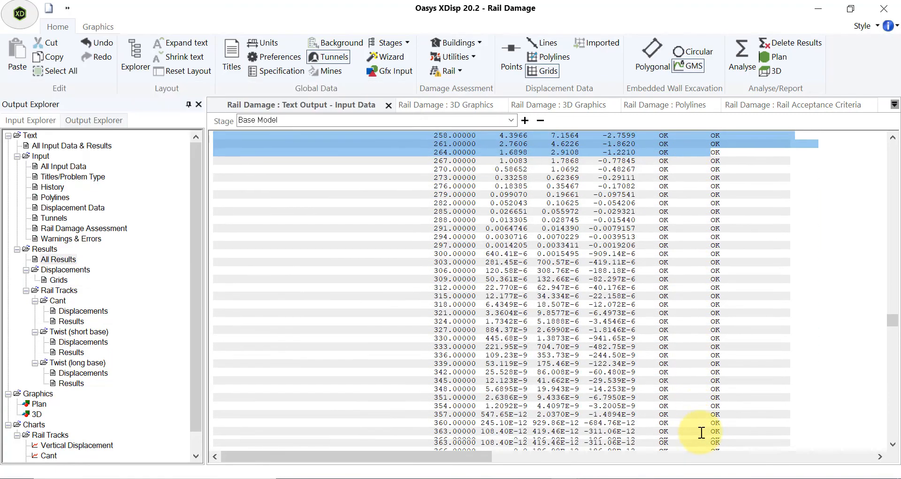
# Scroll across and down the output to review the twist results, highlighting the rows with failed checks.
pyautogui.moveTo(432, 458); pyautogui.dragTo(557, 464)
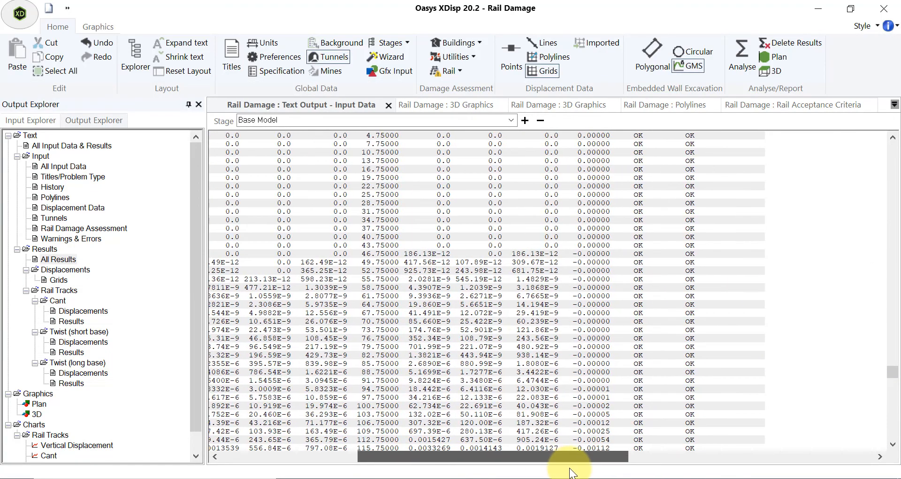
pyautogui.scroll(-9, 534, 361)
pyautogui.scroll(-10, 533, 363)
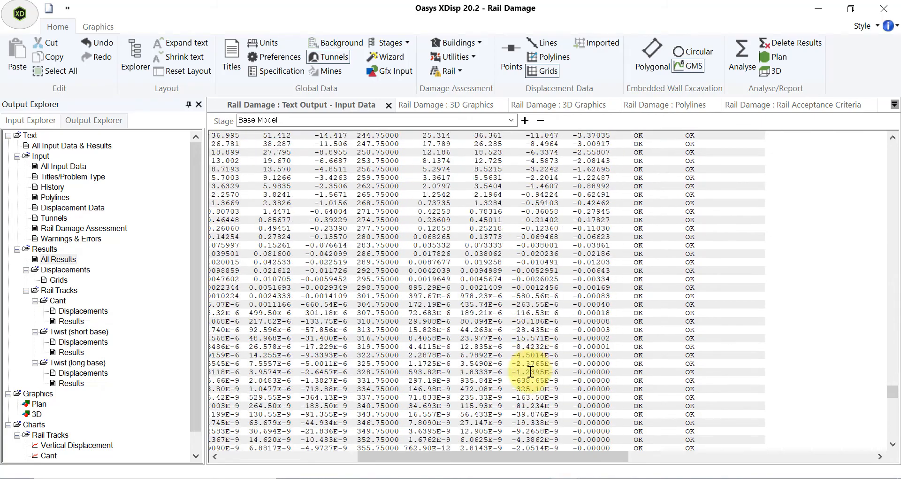
pyautogui.moveTo(620, 215); pyautogui.dragTo(652, 295)
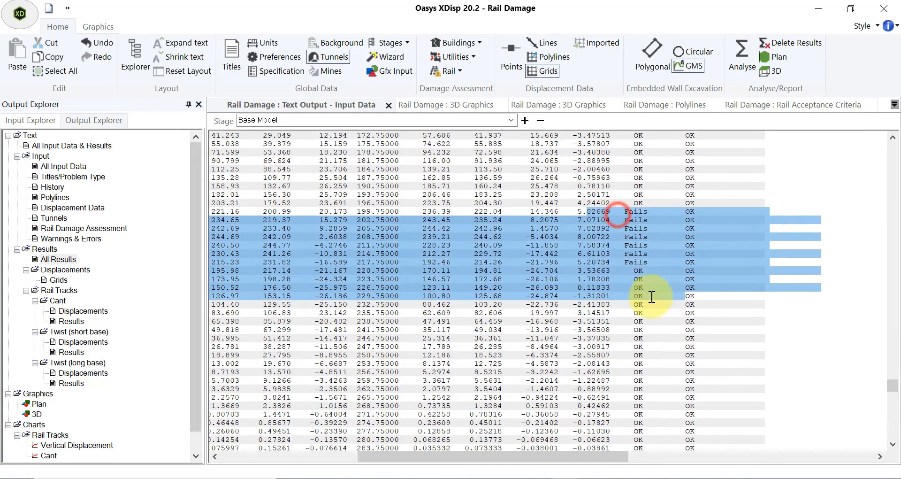
pyautogui.scroll(-7, 646, 355)
pyautogui.scroll(-15, 646, 360)
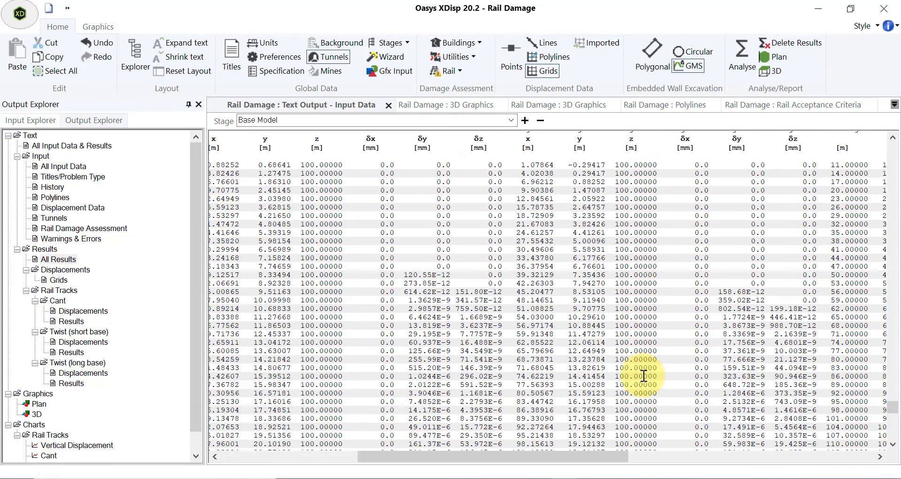